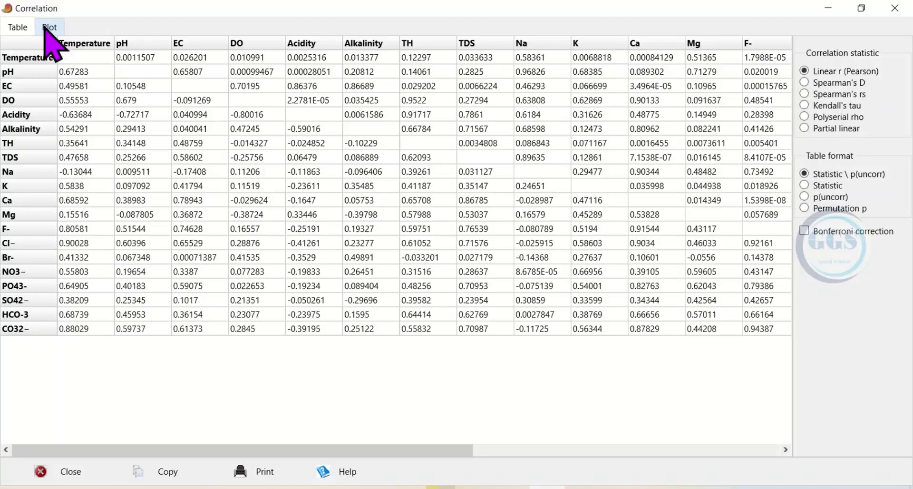
Show the correlation plot and try the Cold-hot, Flame and Grayscale colour maps, ending on Cold-hot.
left_click(49, 27)
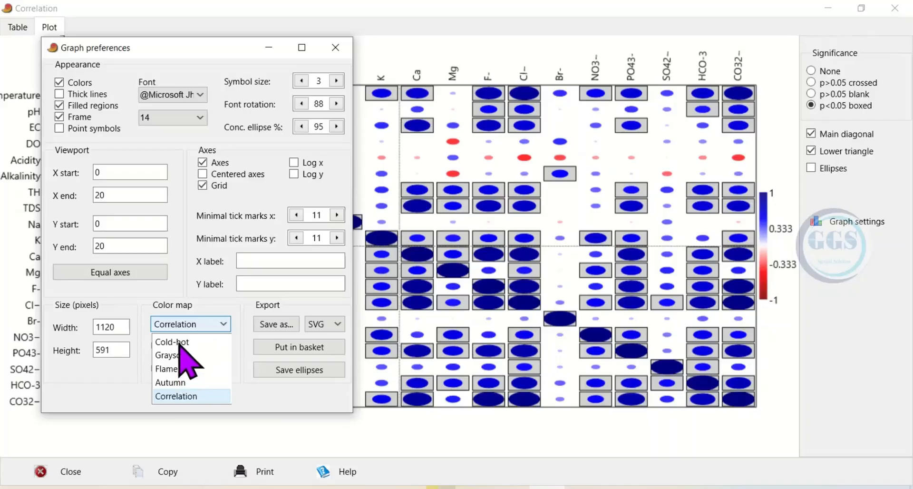
left_click(179, 342)
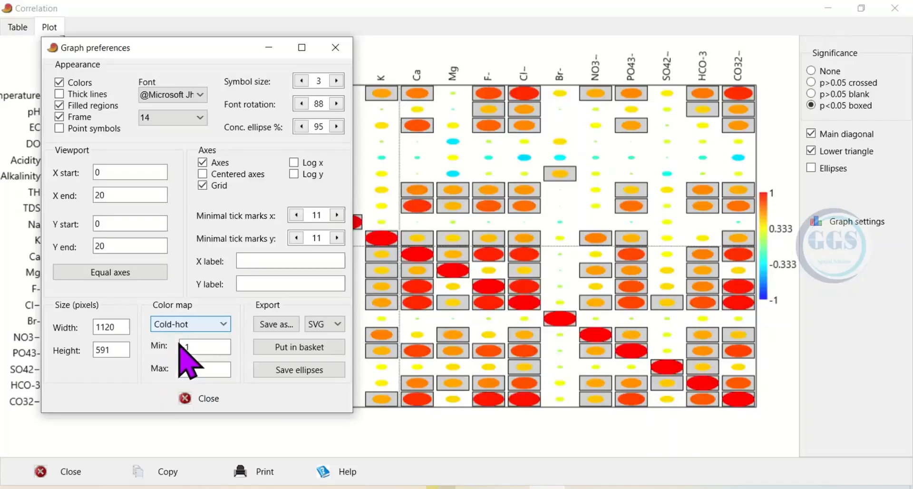
left_click(210, 328)
left_click(175, 370)
left_click(195, 324)
left_click(190, 355)
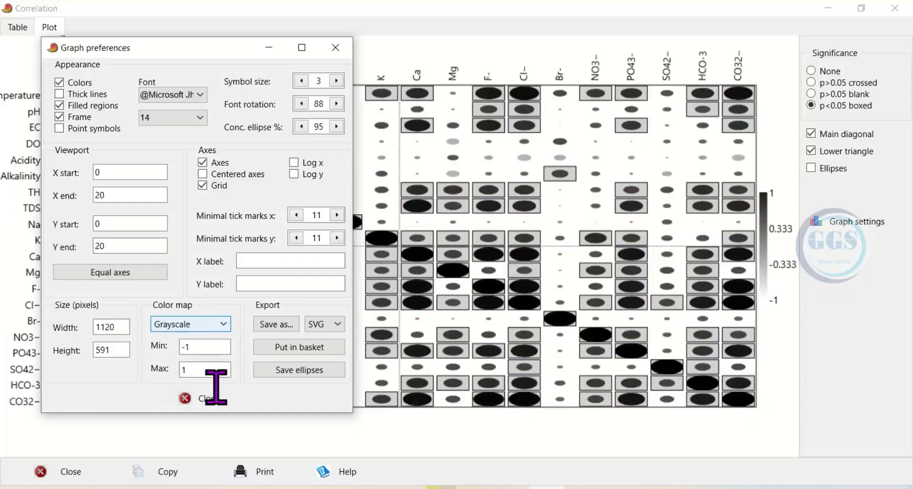
left_click(223, 324)
left_click(181, 342)
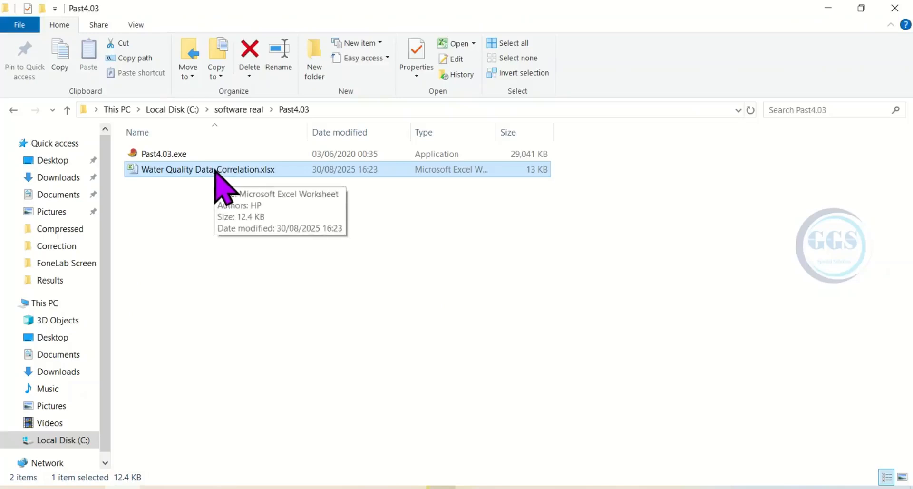
Open Water Quality Data_Correlation.xlsx in Excel and dismiss the Protected View notice.
double_click(217, 170)
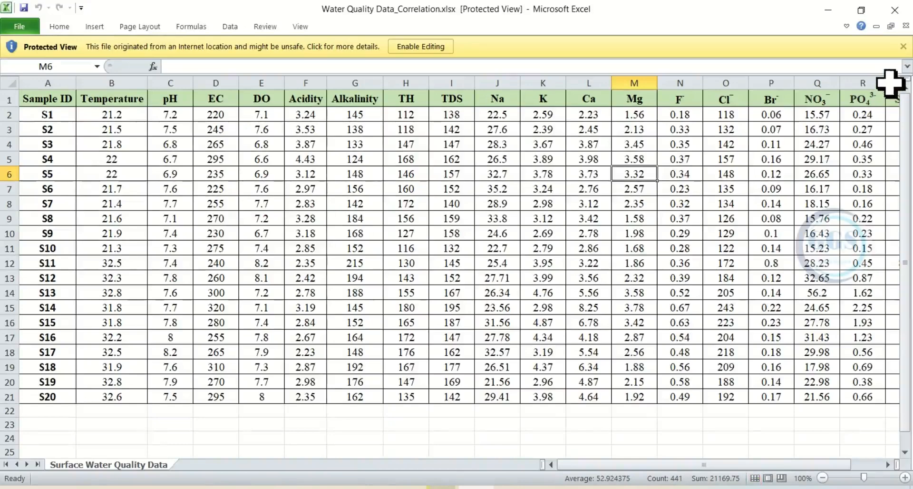
left_click(904, 46)
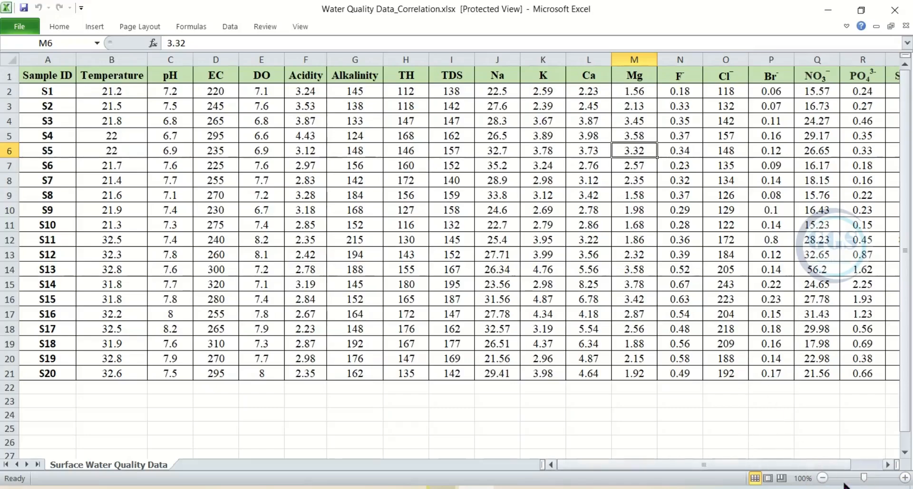
left_click(822, 478)
left_click(822, 478)
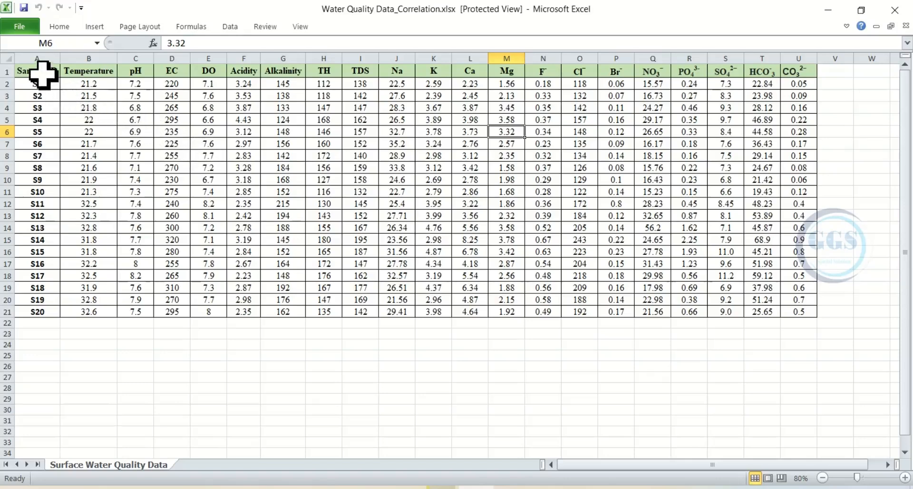
Copy the whole water quality table, from the Sample ID header in A1 to U21.
left_click_drag(38, 70, 792, 311)
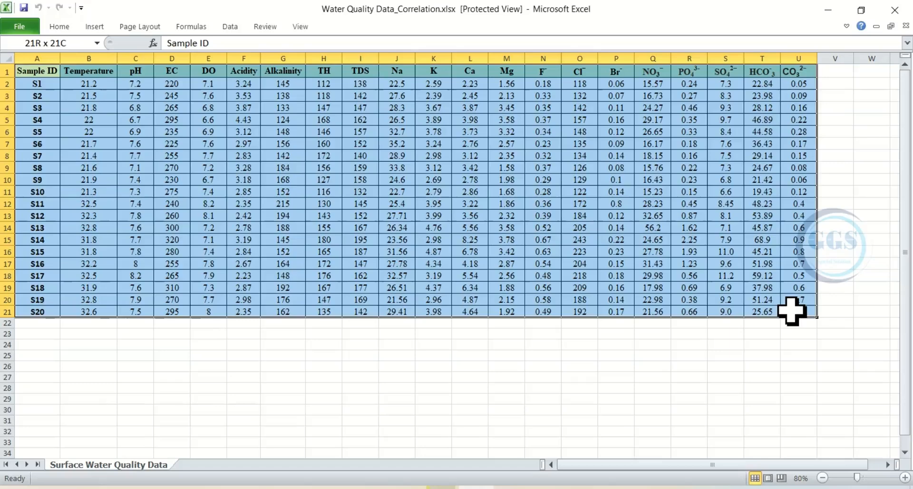
right_click(533, 212)
left_click(571, 237)
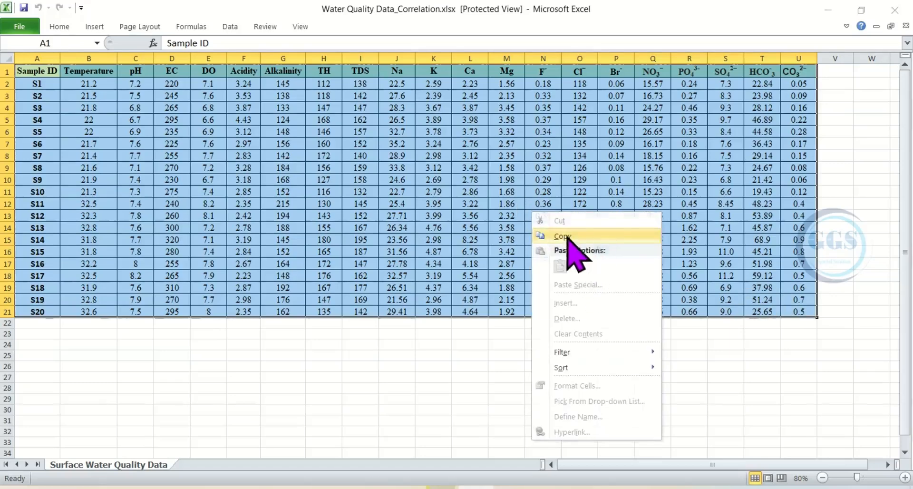
Minimize the workbook, launch Past4.03.exe from the Past4.03 folder and maximize its window.
left_click(834, 10)
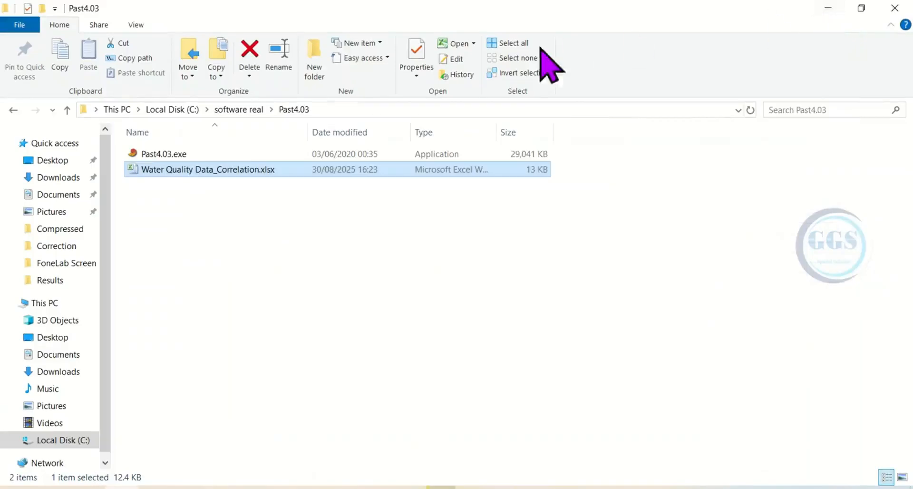
left_click(166, 154)
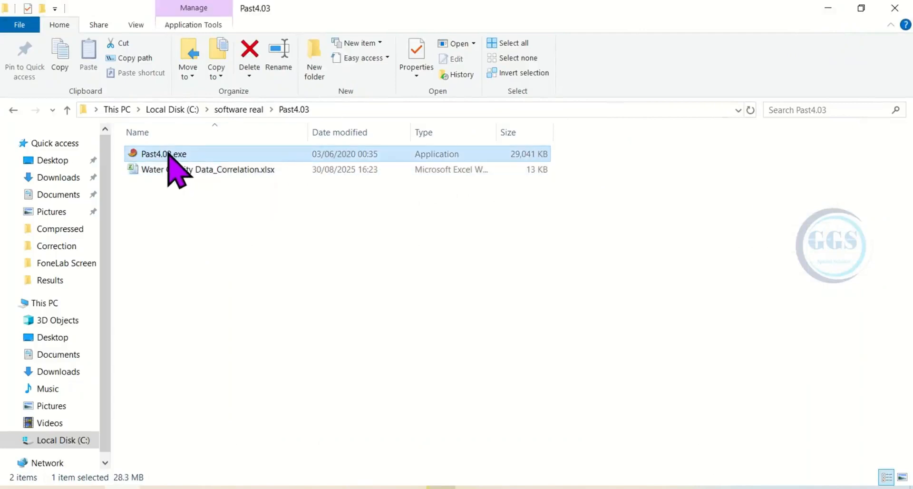
double_click(167, 154)
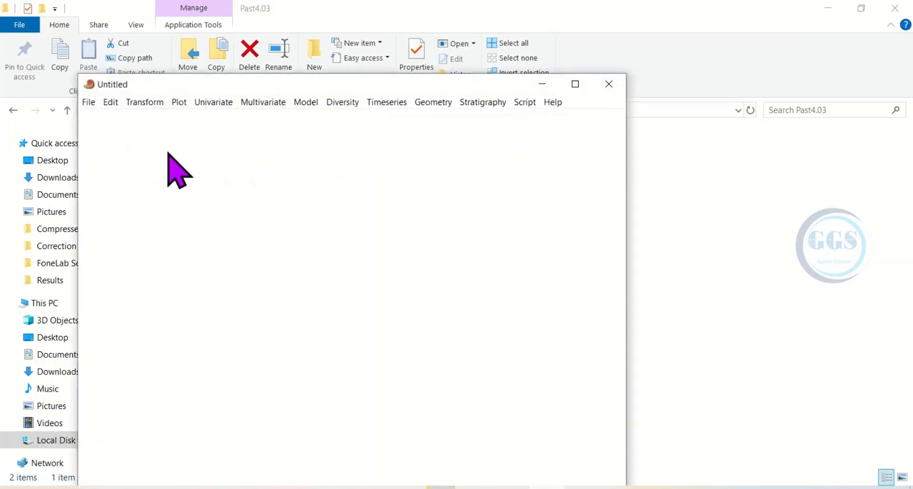
left_click(575, 84)
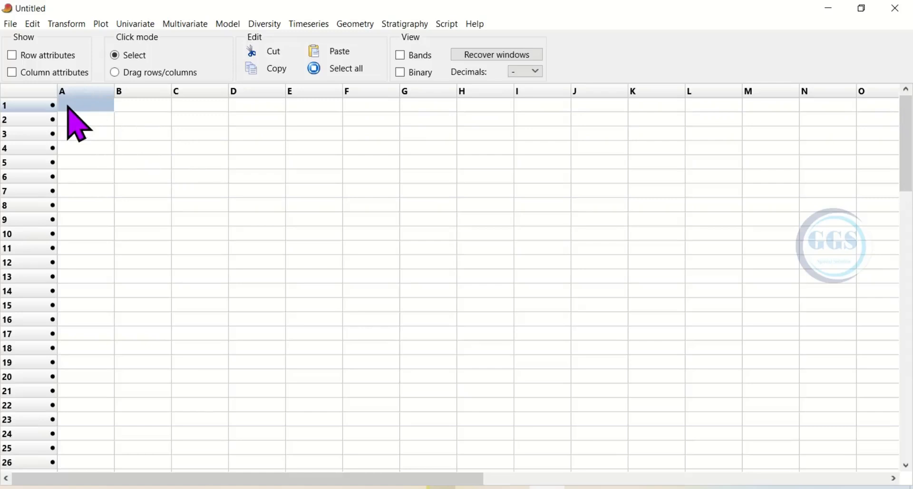
Show the row and column attributes and paste the copied table starting at the cell where the Name row meets the Name column.
left_click(12, 56)
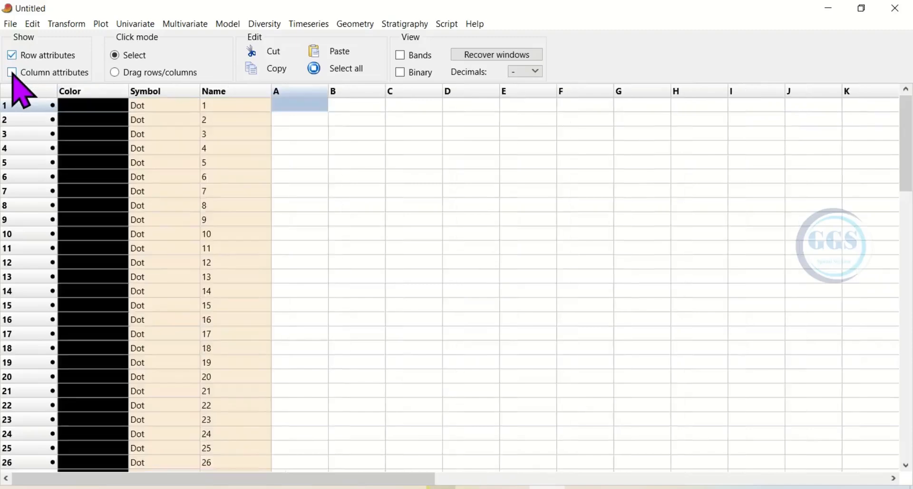
left_click(12, 73)
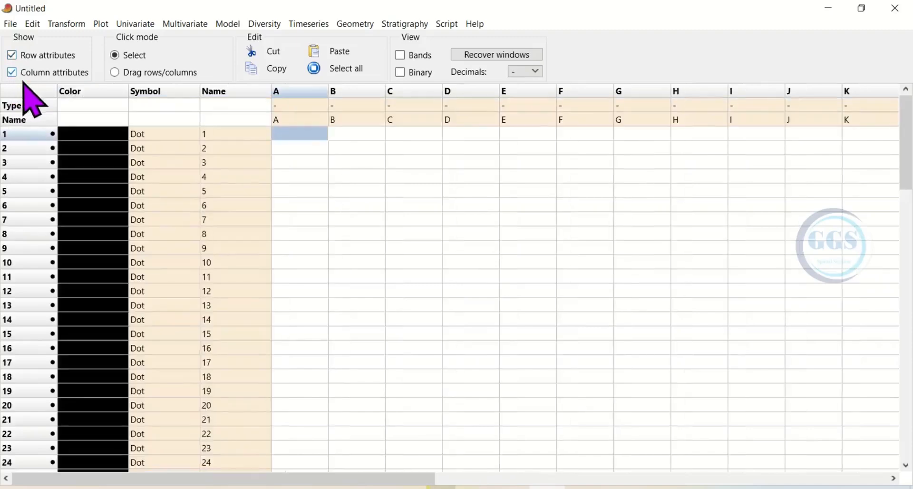
left_click(225, 119)
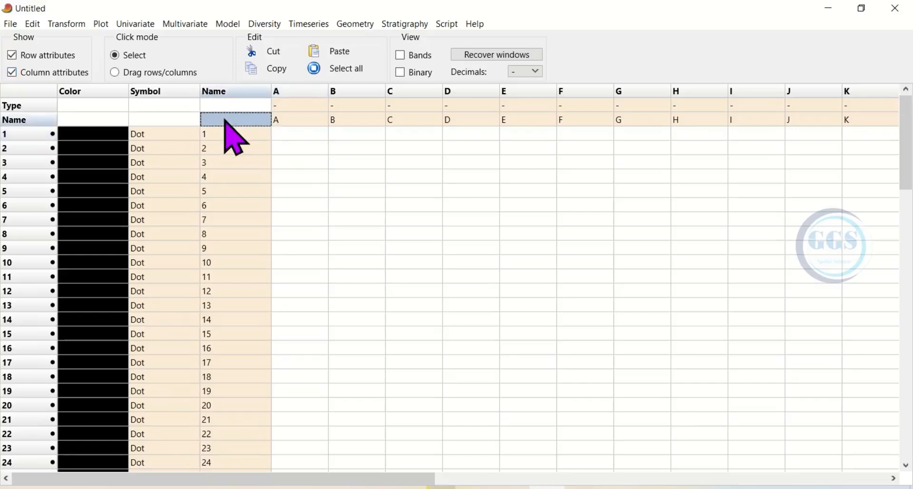
left_click(335, 53)
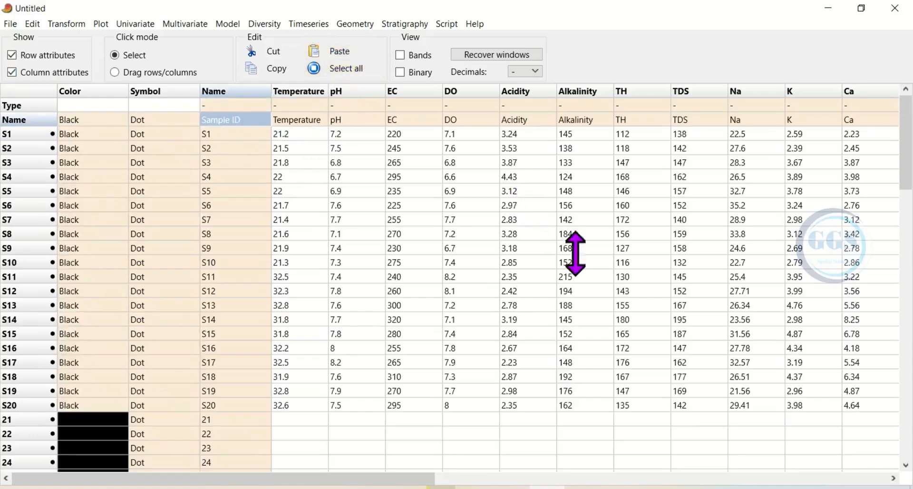
left_click_drag(388, 482, 347, 469)
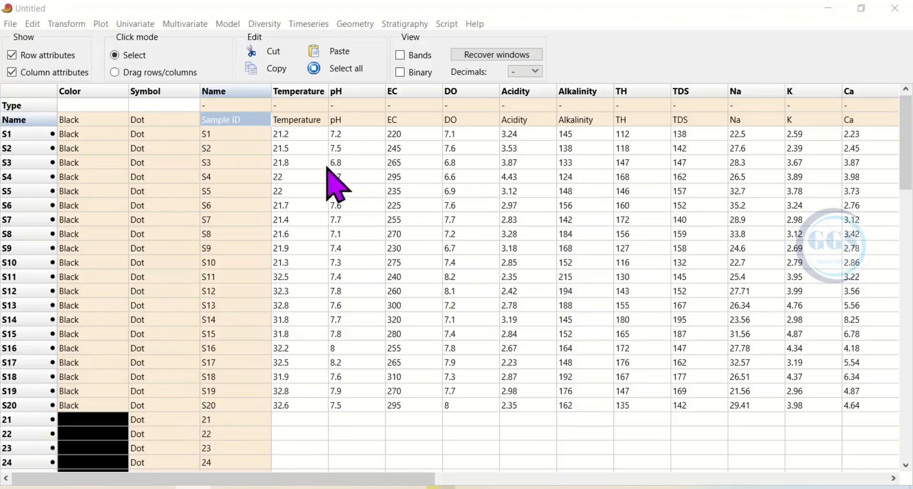
Select all the pasted data, run the univariate Correlation analysis and maximize its results window.
left_click(345, 72)
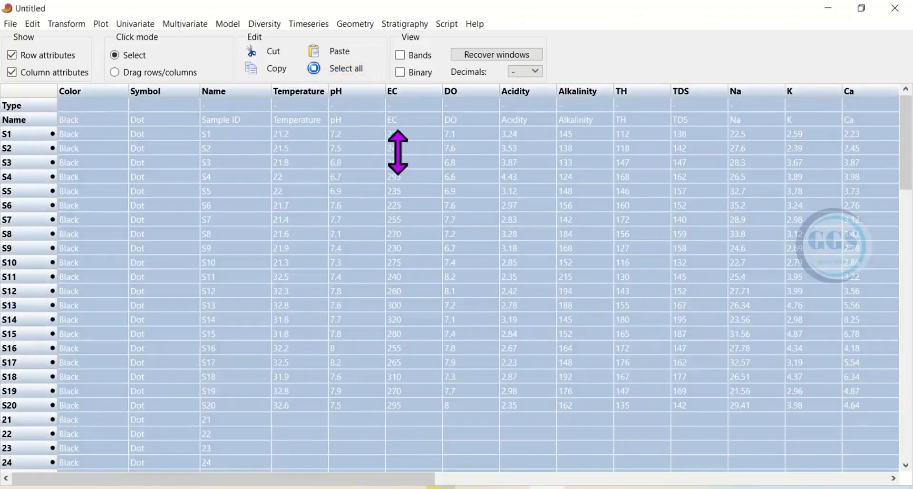
left_click(138, 25)
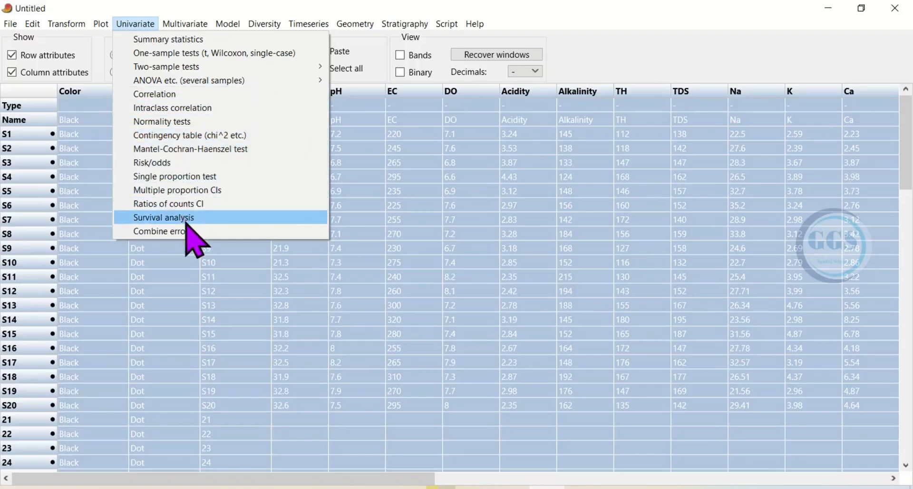
left_click(161, 97)
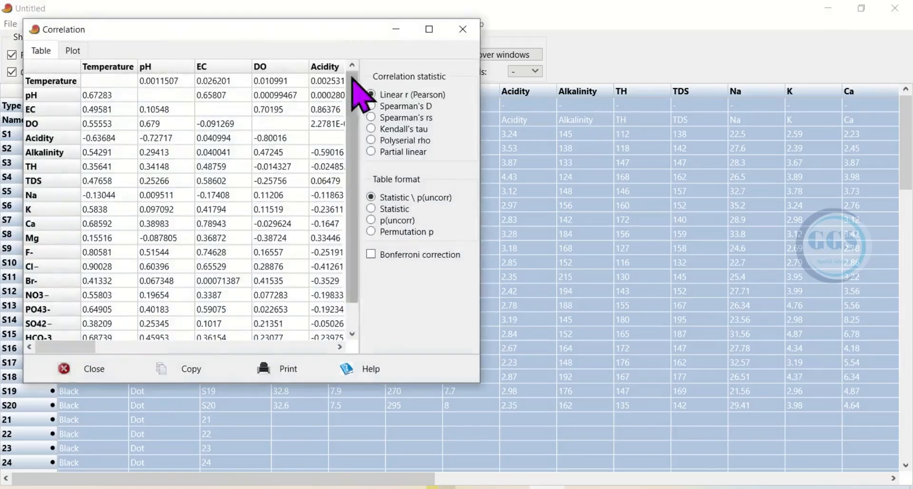
left_click(429, 29)
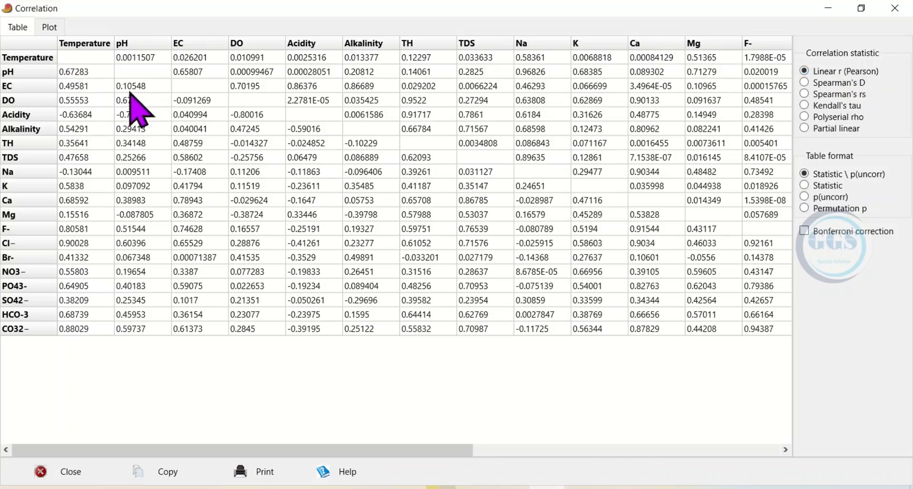
Show the correlation plot and try the significance options p>0.05 crossed and p>0.05 blank, settling on p<0.05 boxed.
left_click(49, 30)
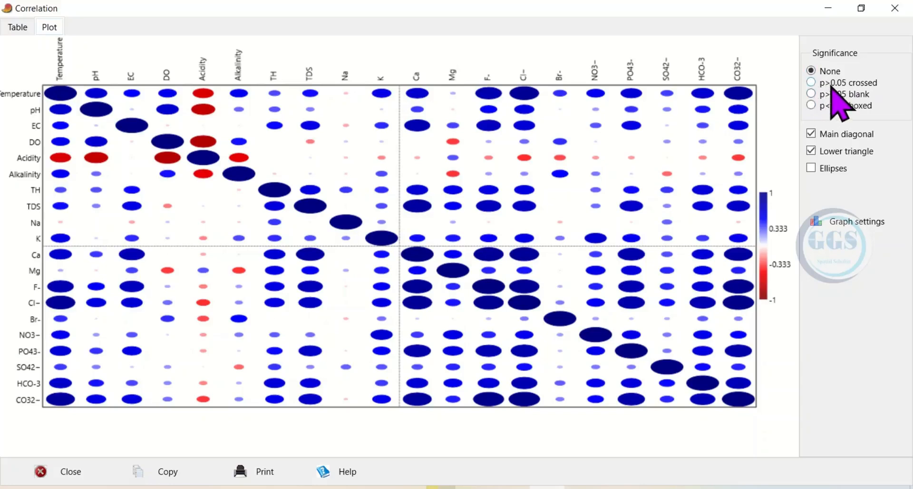
left_click(811, 83)
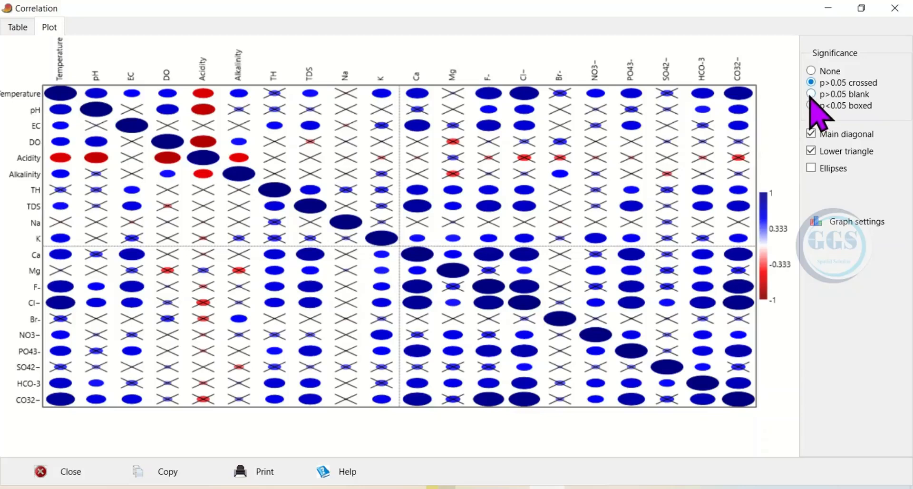
left_click(811, 94)
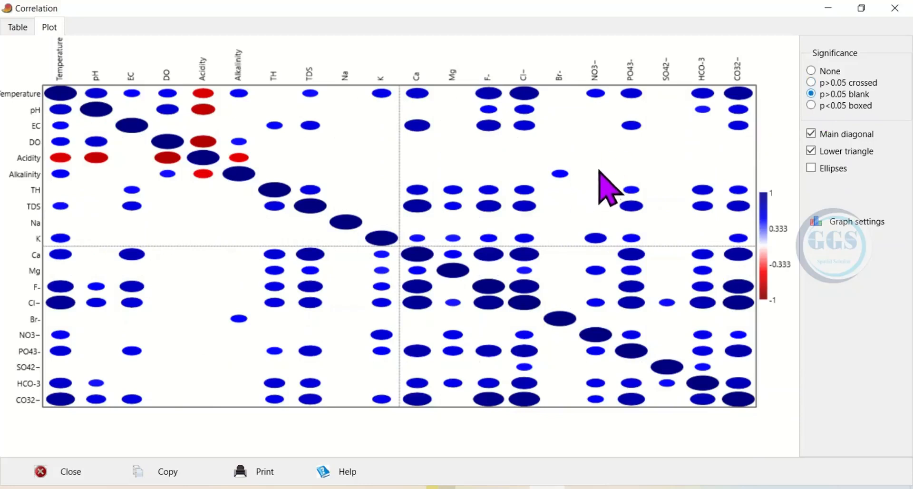
left_click(811, 106)
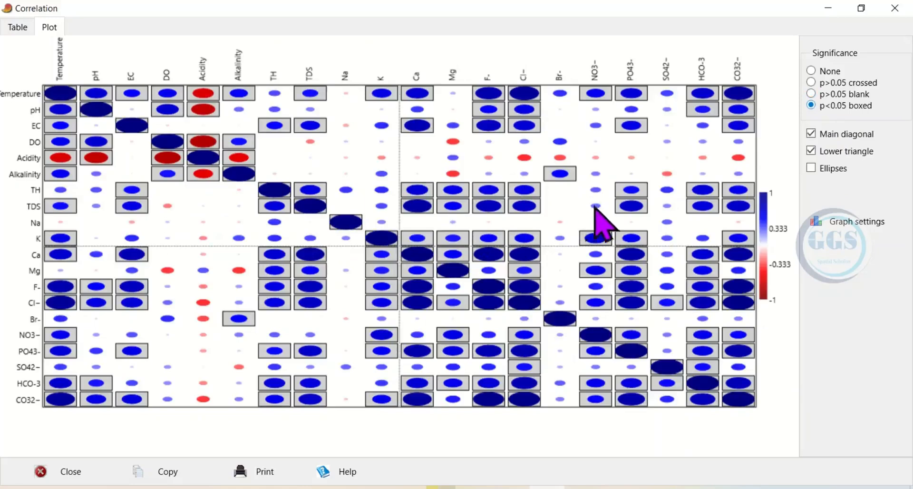
Try the Ellipses display on the correlation plot and turn it off again.
left_click(811, 168)
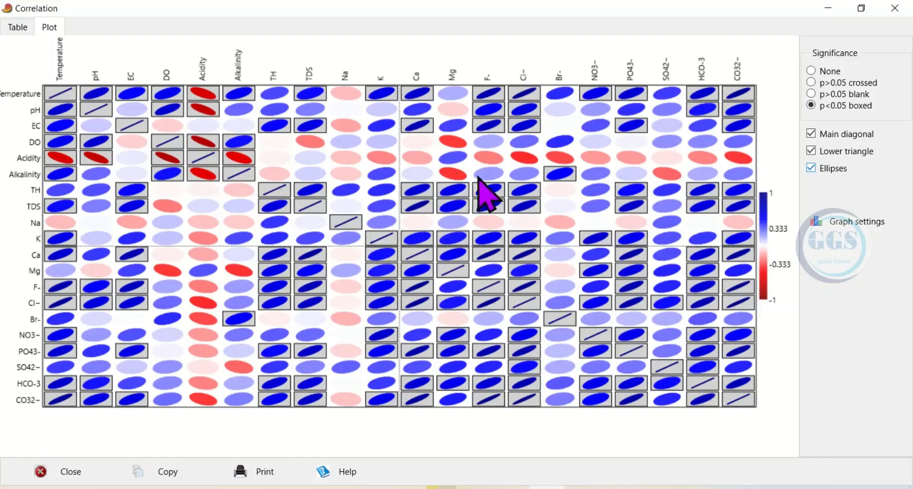
left_click(817, 181)
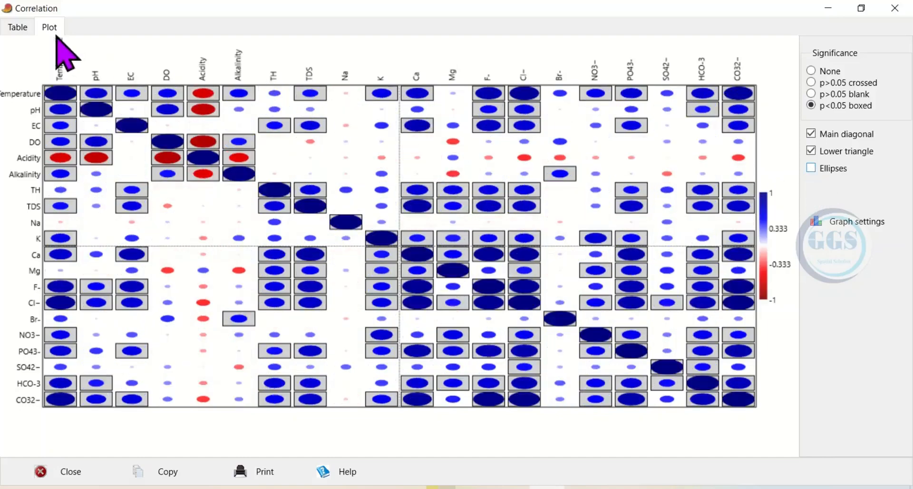
Compare the correlation table under Spearman's D, Spearman's rs and Kendall's tau, and restore Linear r (Pearson).
left_click(19, 30)
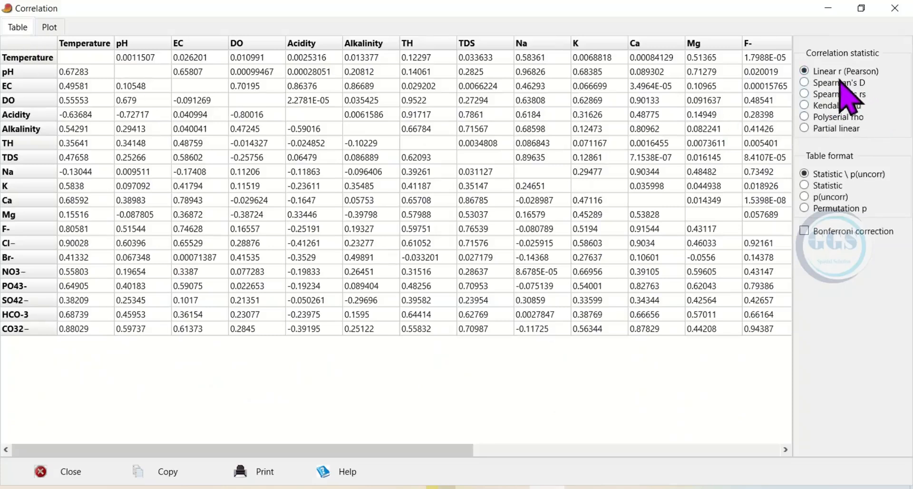
left_click(805, 83)
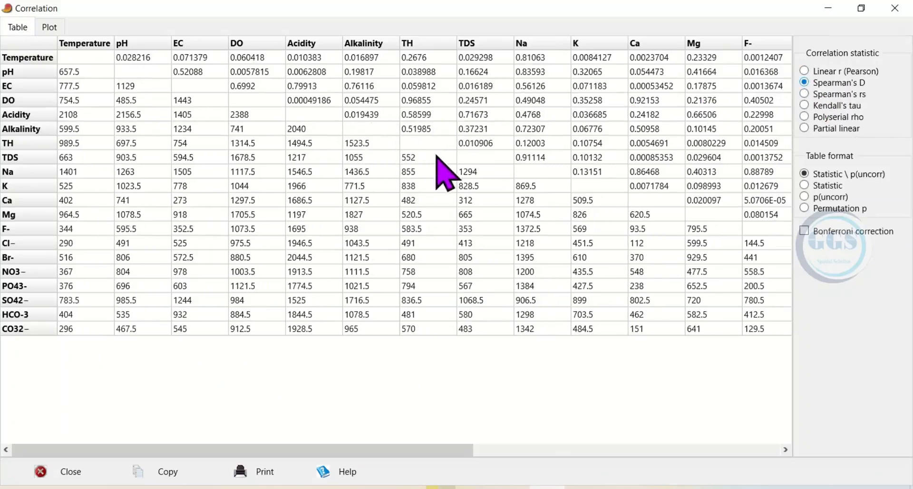
left_click(805, 94)
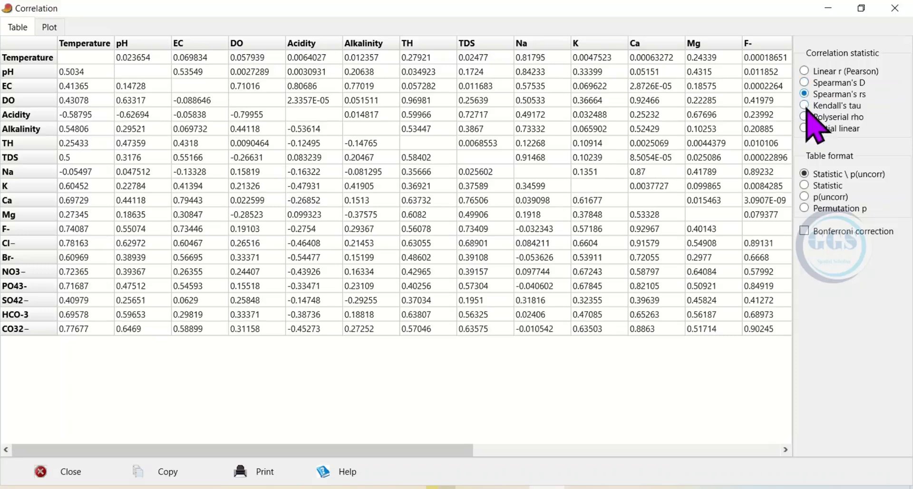
left_click(805, 105)
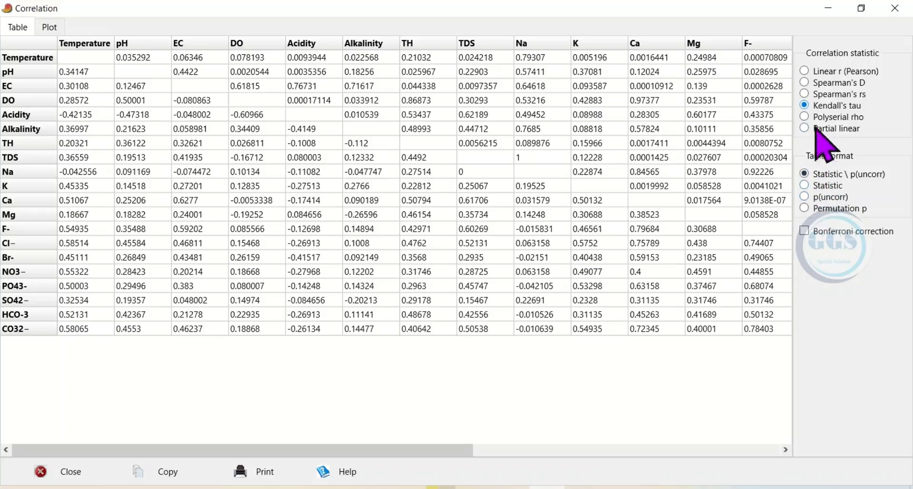
left_click(805, 71)
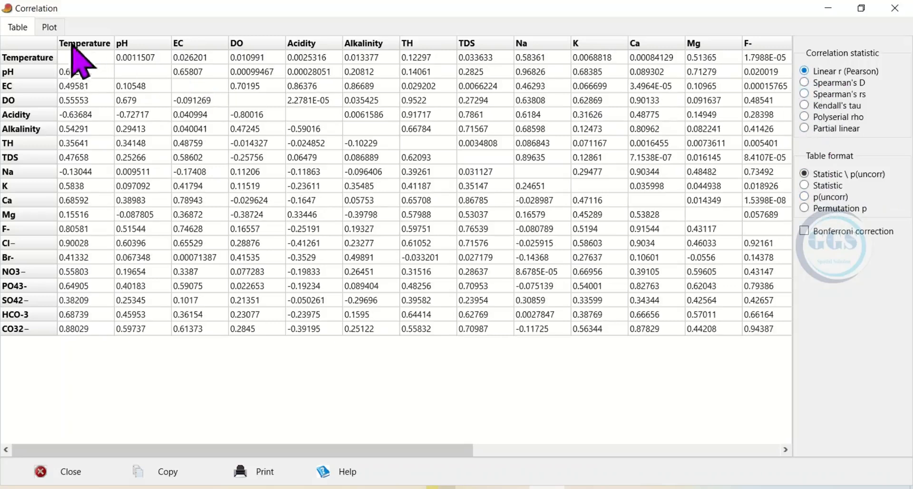
Open the correlation plot's graph settings and try the thick lines option, turning it off again.
left_click(49, 29)
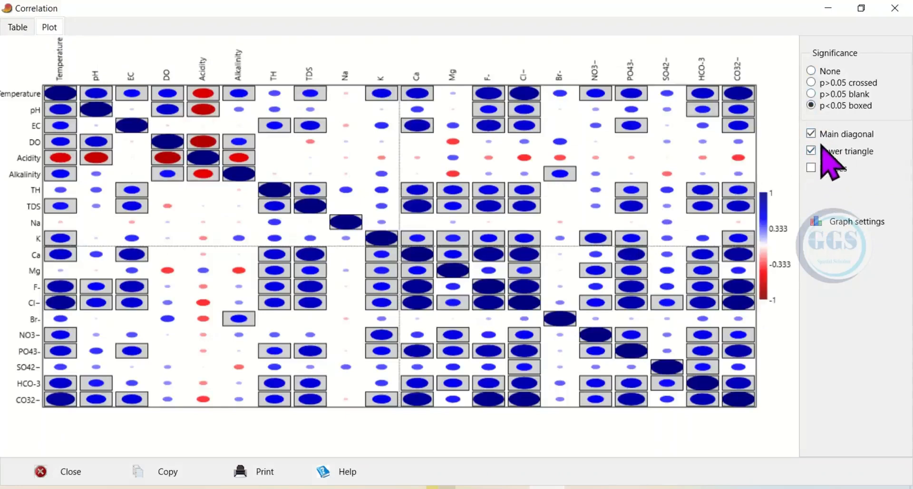
left_click(846, 227)
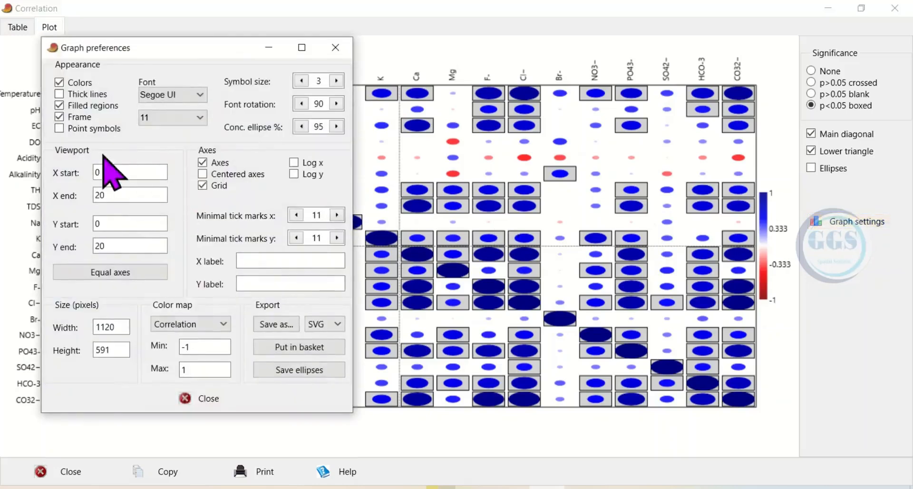
left_click(59, 94)
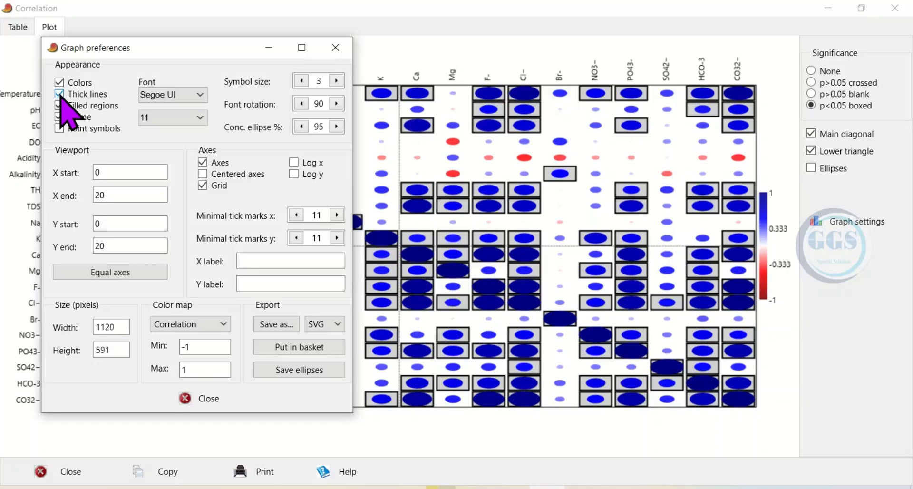
left_click(59, 94)
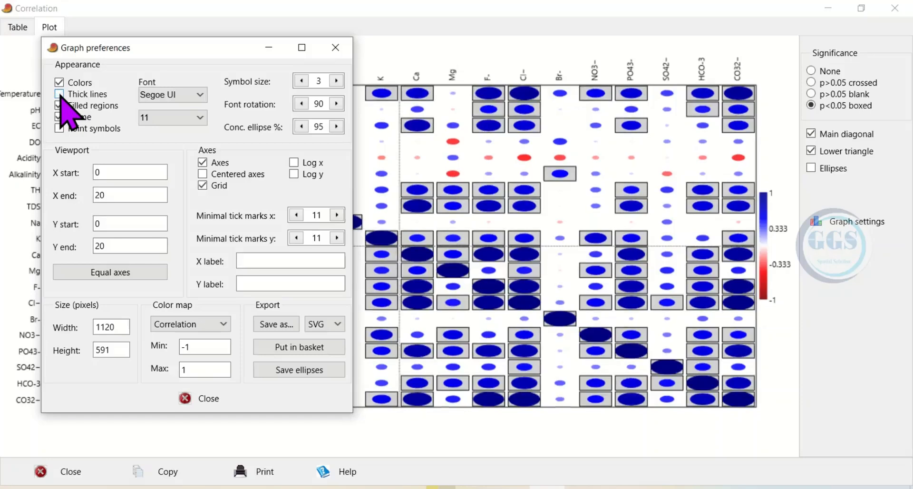
left_click(203, 96)
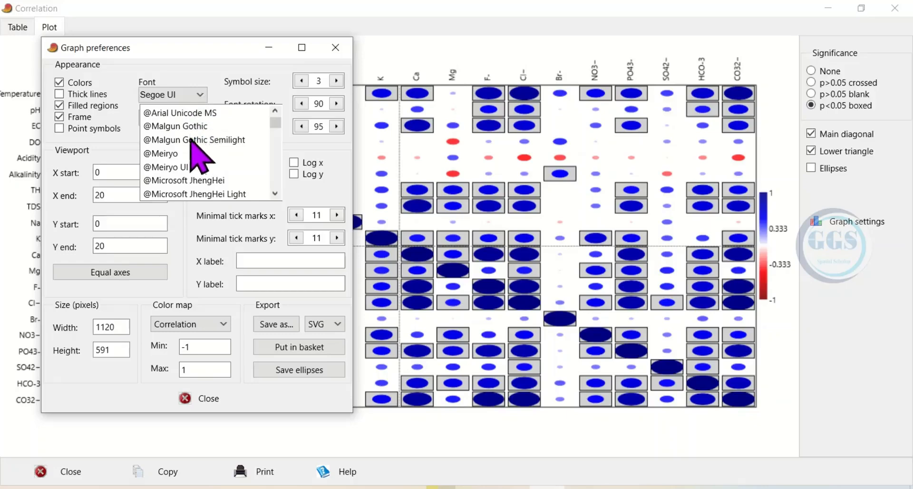
left_click(191, 194)
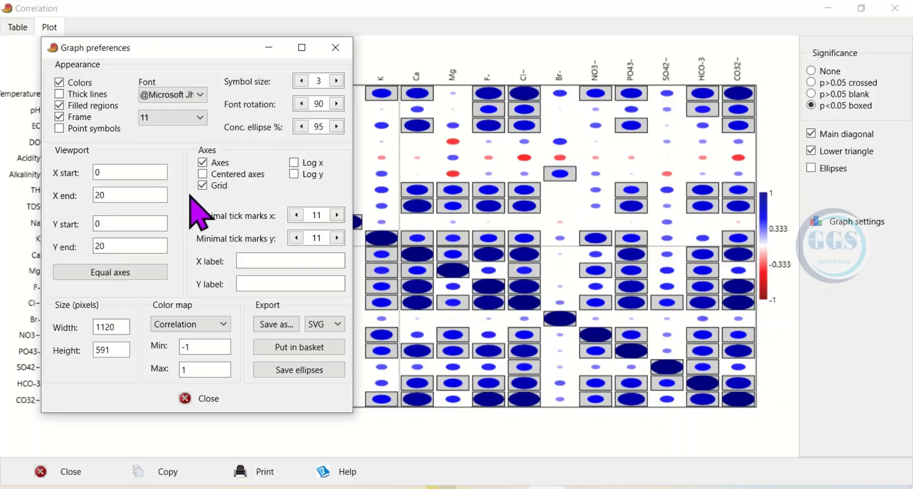
left_click(200, 118)
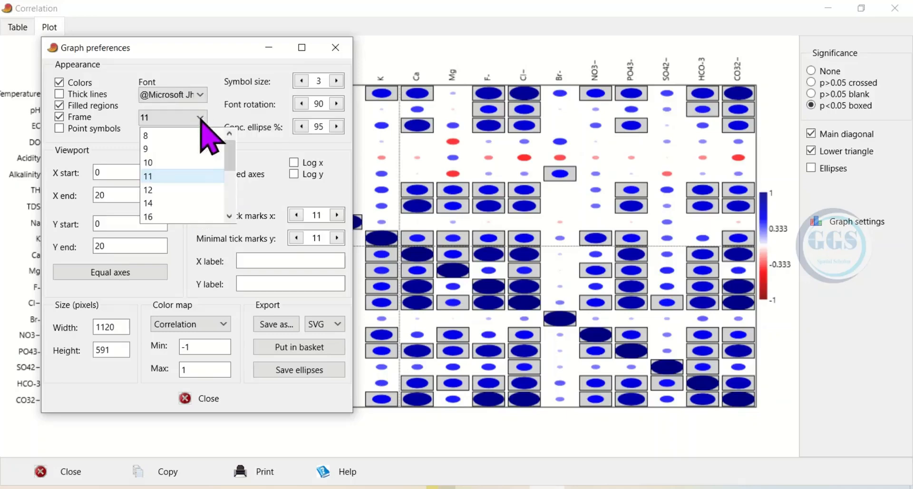
left_click(153, 202)
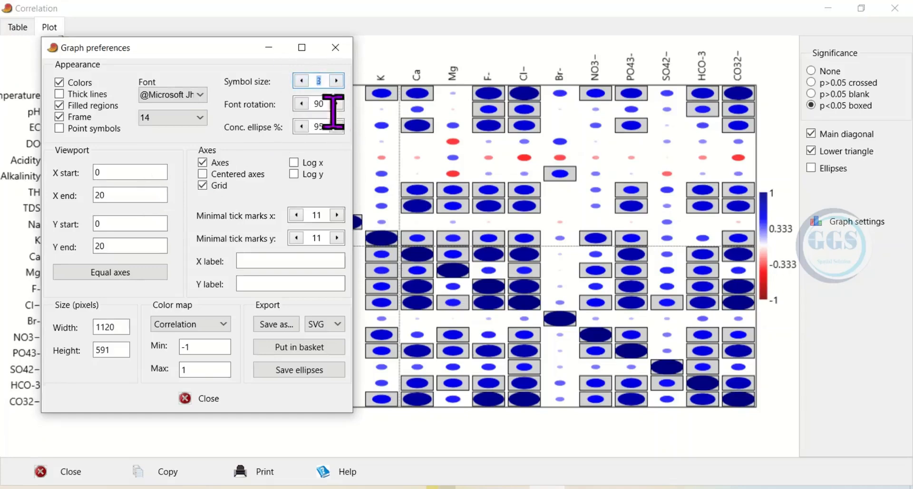
left_click(303, 80)
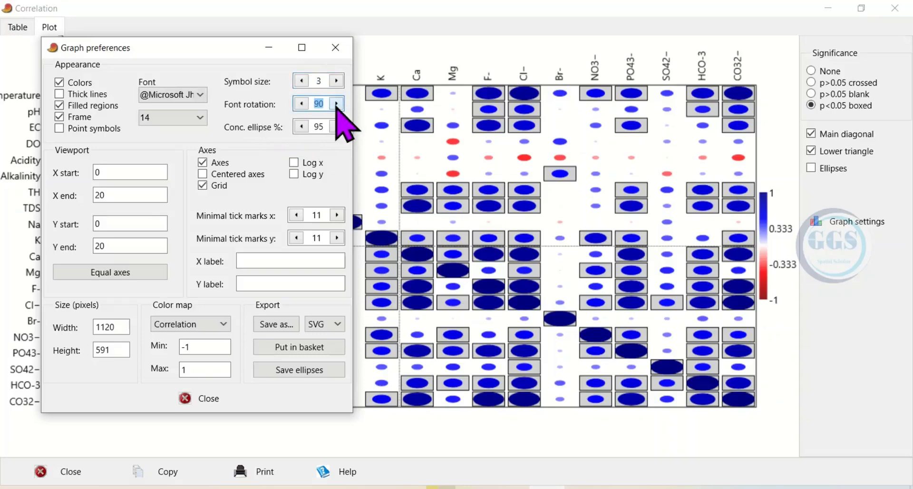
left_click(301, 104)
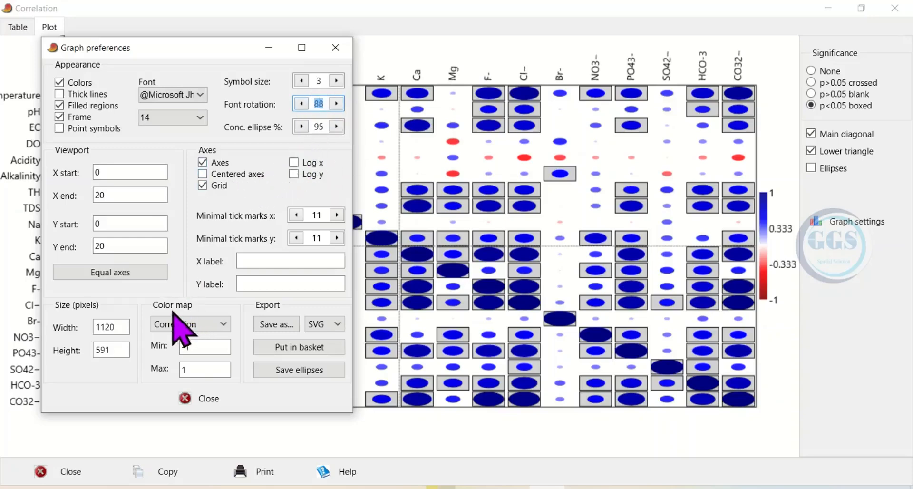
Try the Cold-hot, Flame and Grayscale color maps on the correlation plot, settling on Cold-hot.
left_click(224, 324)
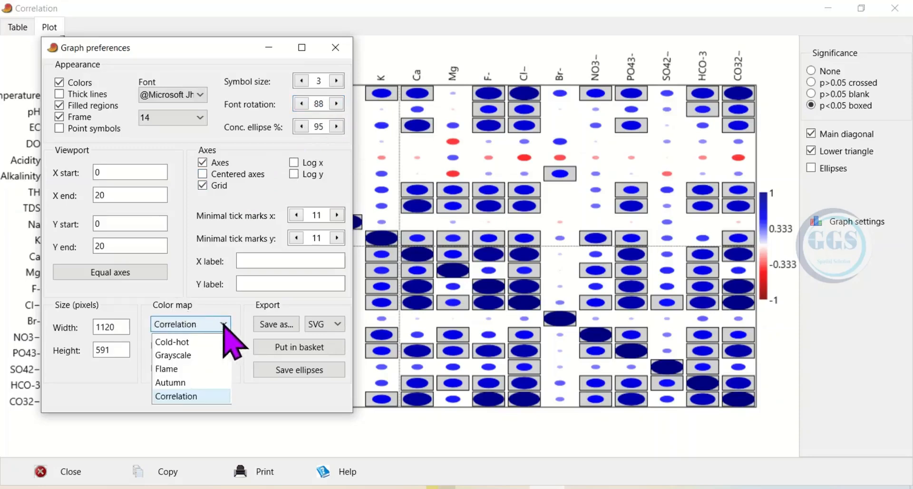
left_click(181, 342)
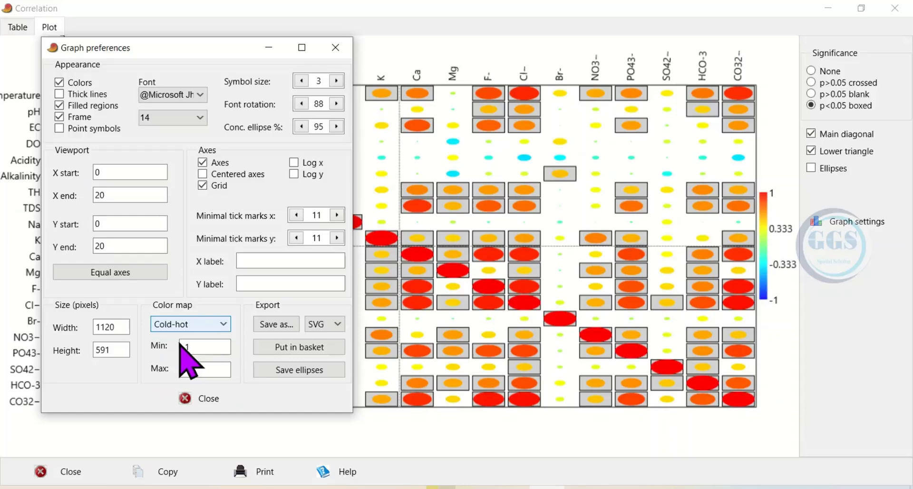
left_click(224, 324)
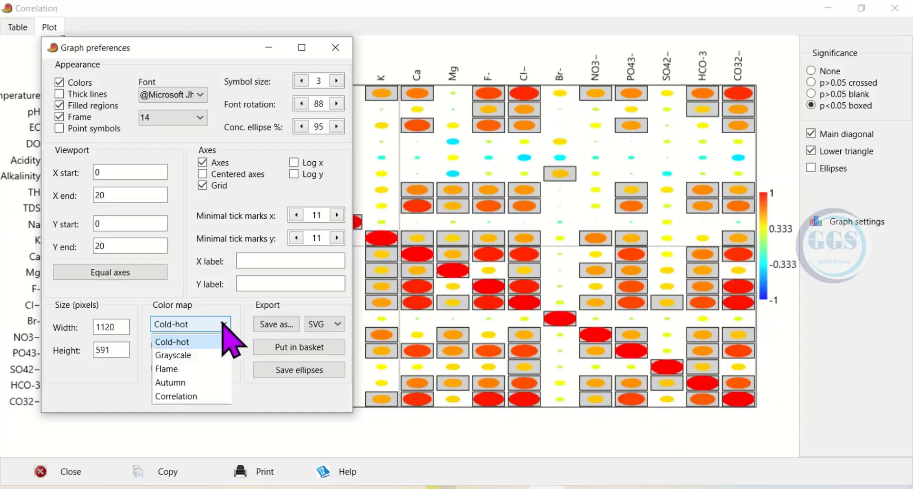
left_click(176, 369)
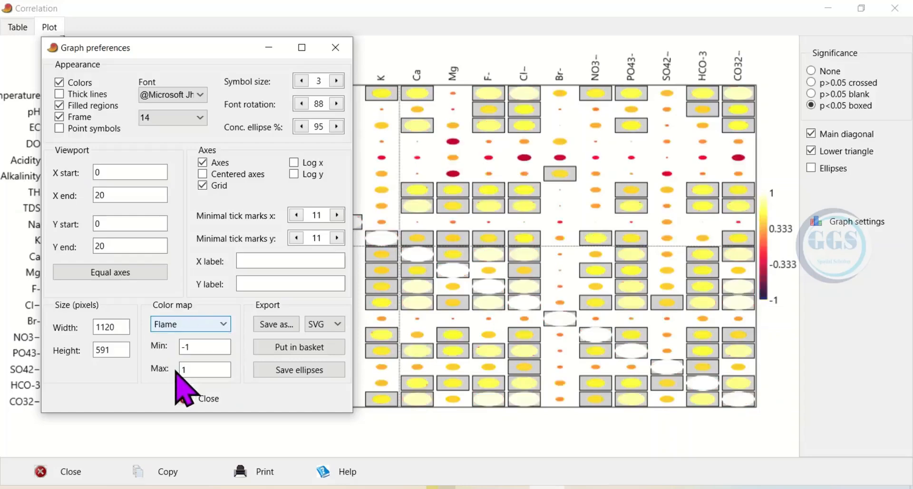
left_click(223, 324)
left_click(186, 356)
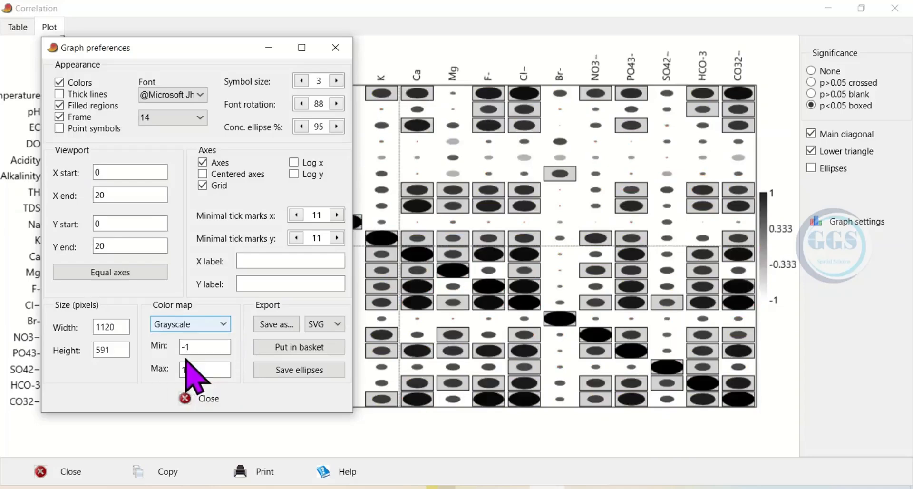
left_click(229, 326)
left_click(181, 342)
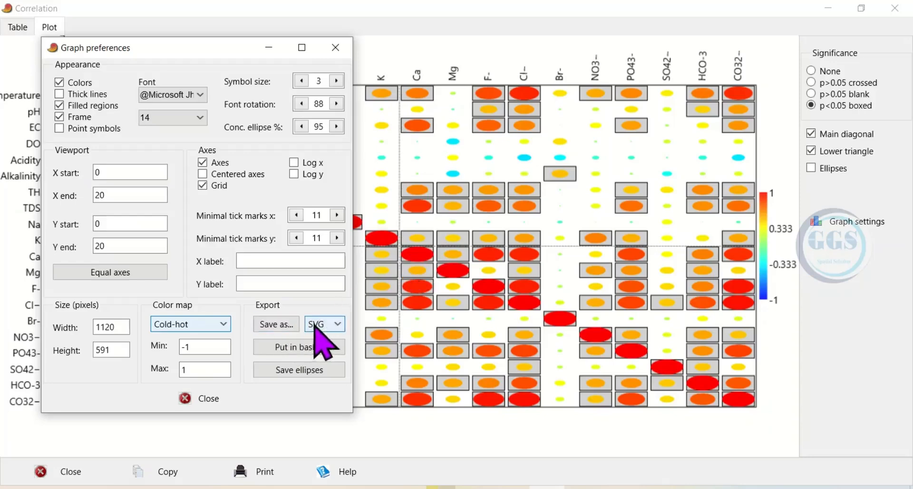
Export the correlation plot in PDF format to the Past4.03 folder under the name plot1.
left_click(338, 325)
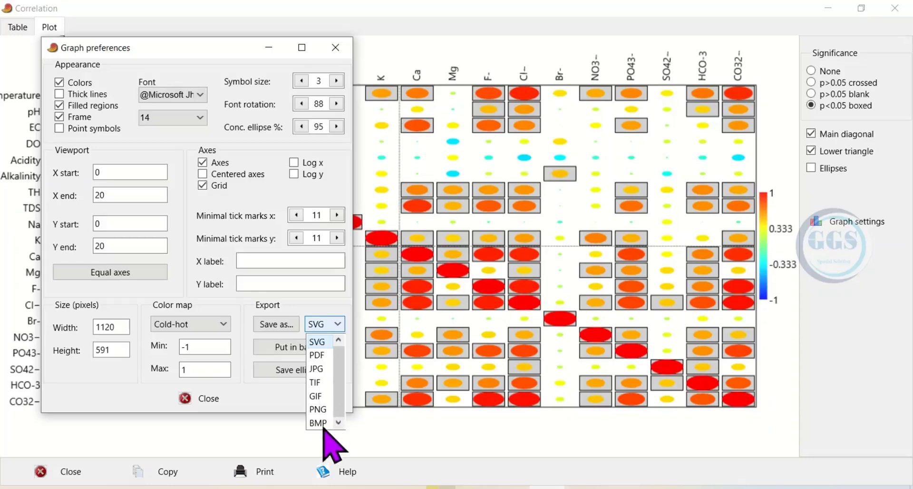
left_click(317, 355)
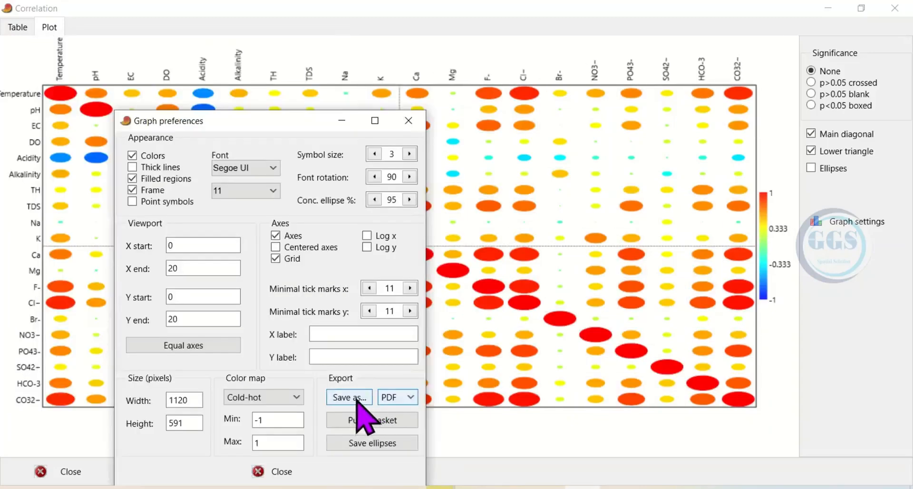
left_click(356, 398)
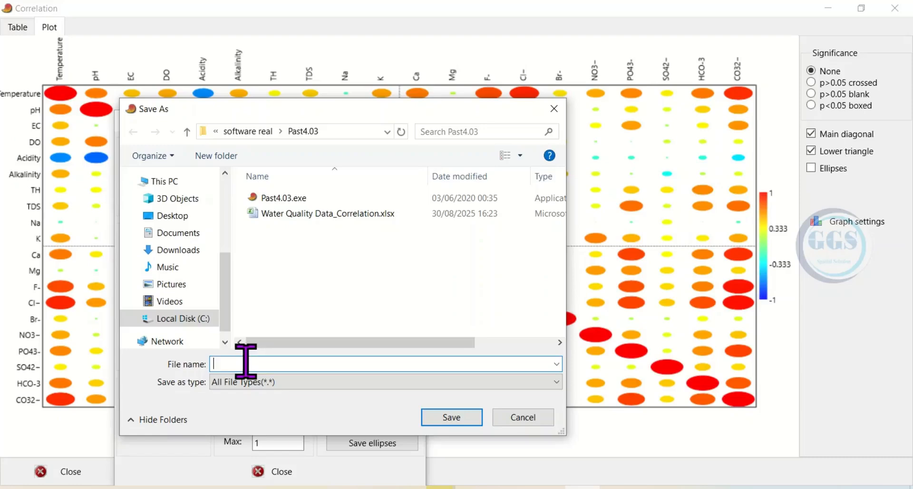
type("plot1")
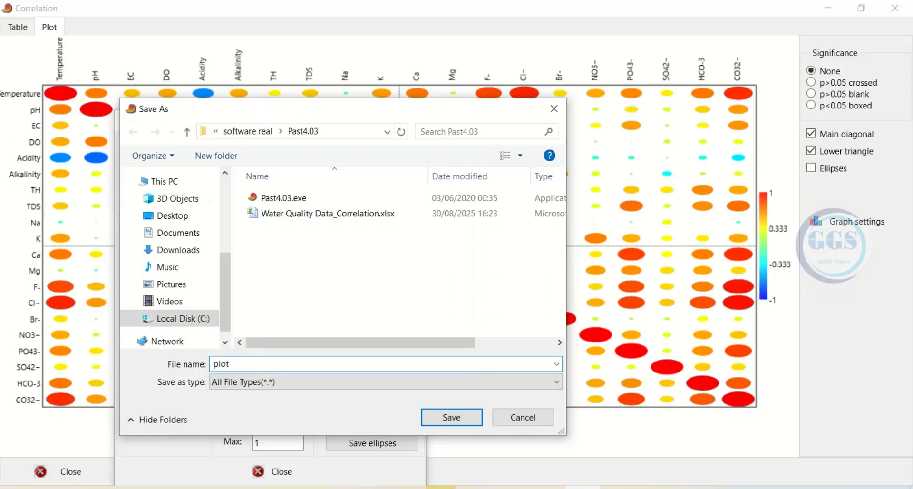
left_click(439, 421)
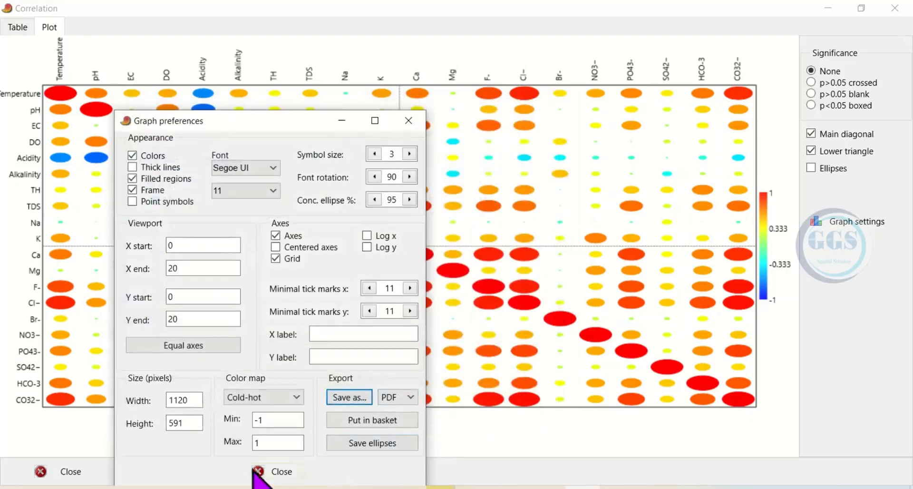
Switch to File Explorer and open plot1.pdf from the Past4.03 folder.
left_click(123, 488)
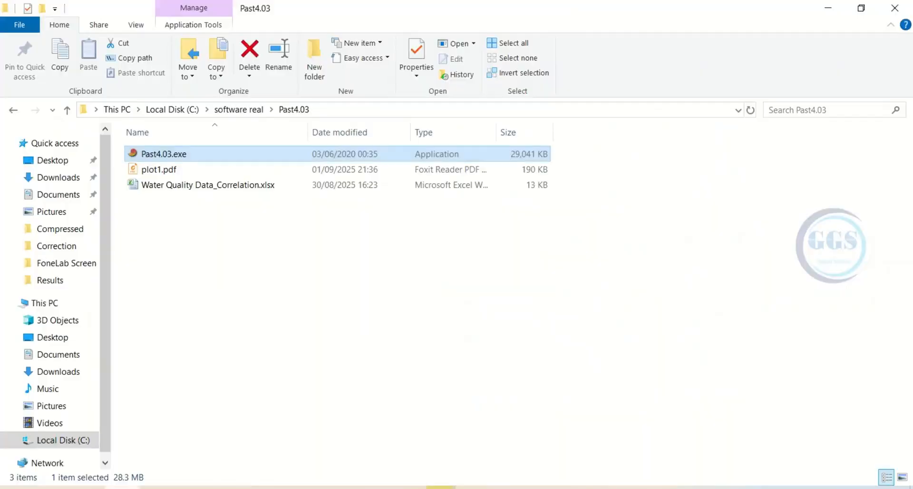
left_click(165, 170)
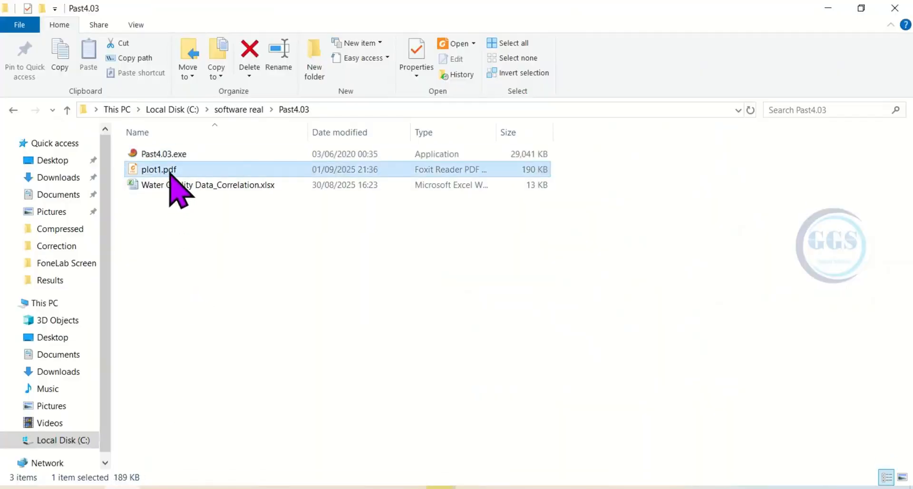
double_click(170, 173)
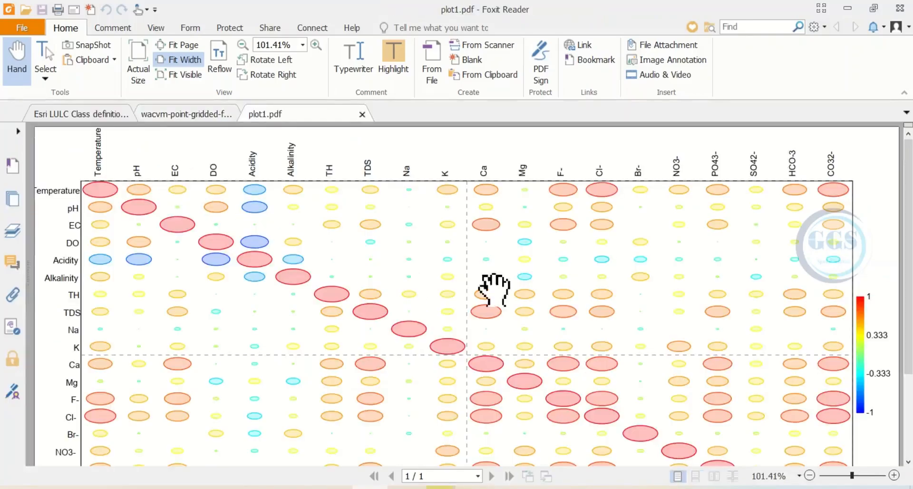
Examine the whole page of the exported PDF plot, and return to the graph preferences in PAST.
left_click(810, 476)
left_click(811, 476)
left_click(811, 476)
left_click(811, 476)
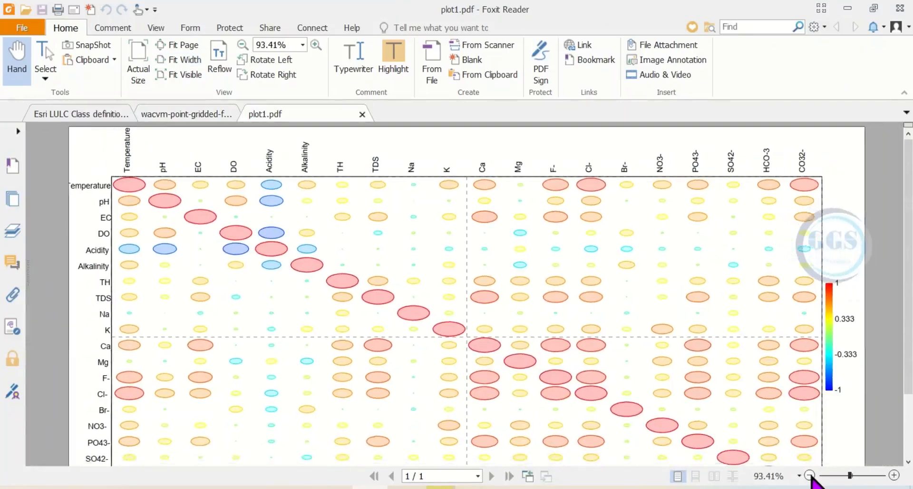
left_click(812, 475)
left_click(811, 476)
left_click(812, 476)
left_click(811, 475)
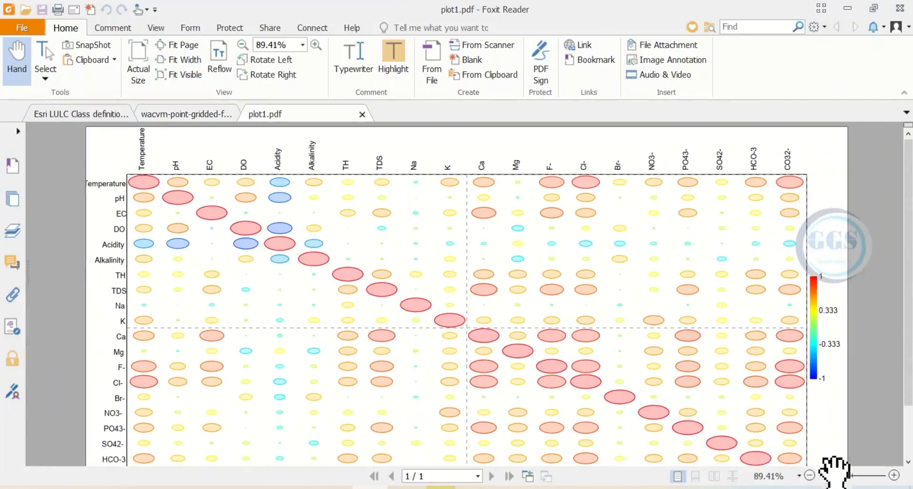
left_click_drag(849, 475, 838, 478)
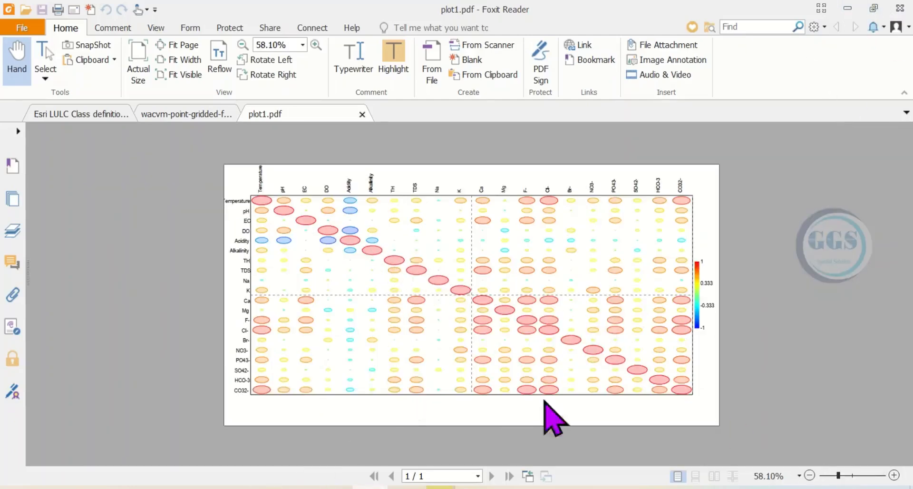
left_click(849, 8)
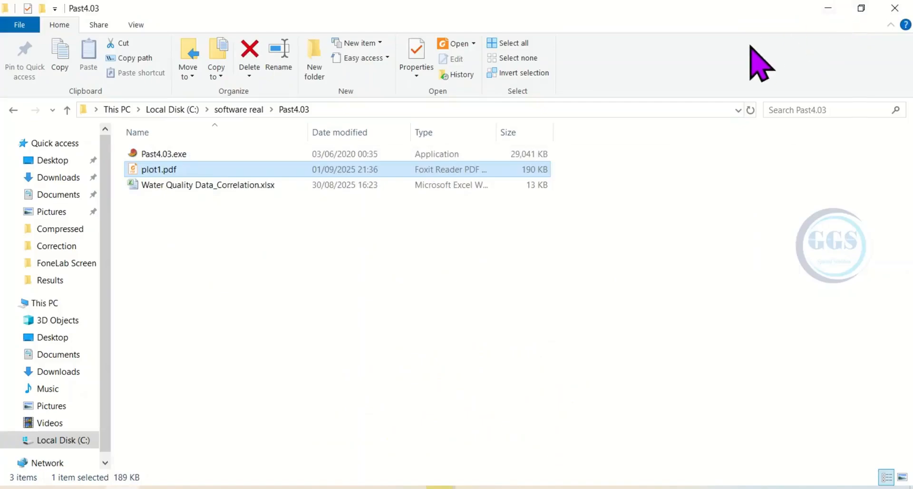
left_click(828, 10)
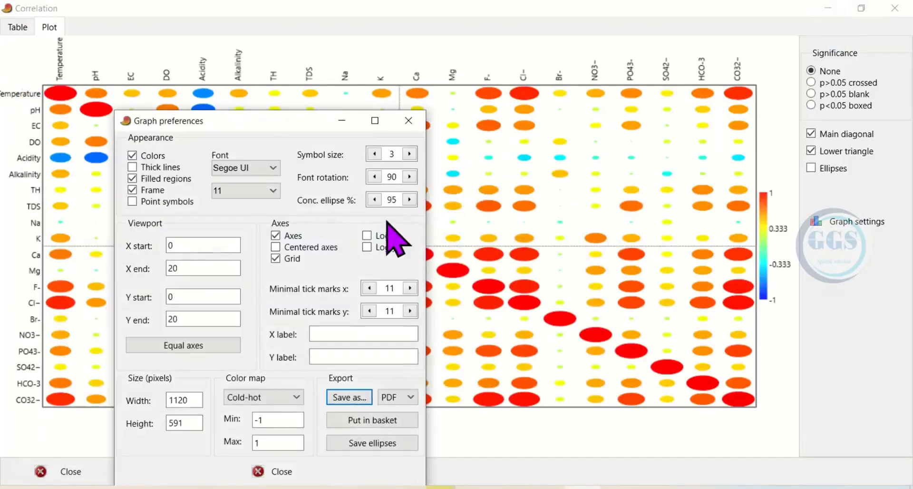
Export the correlation plot in JPG format under the name Pl0t2 and open the saved image from the Past4.03 folder.
left_click(410, 397)
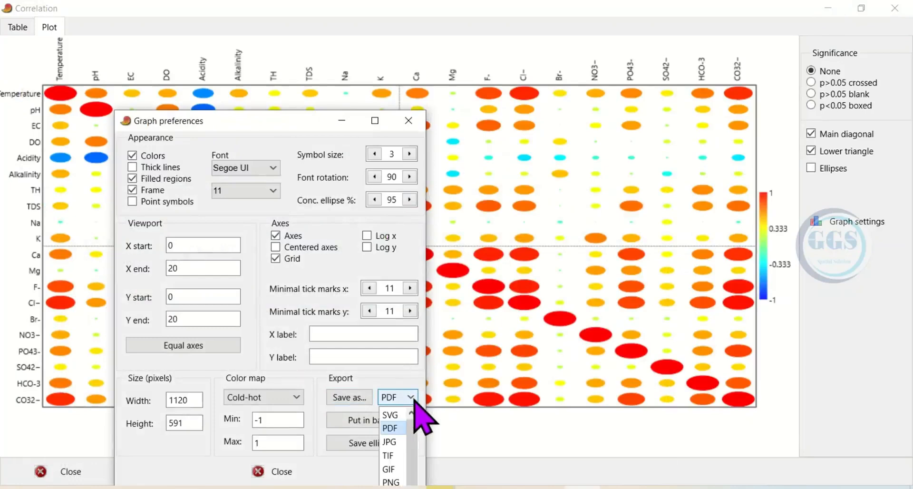
left_click(392, 443)
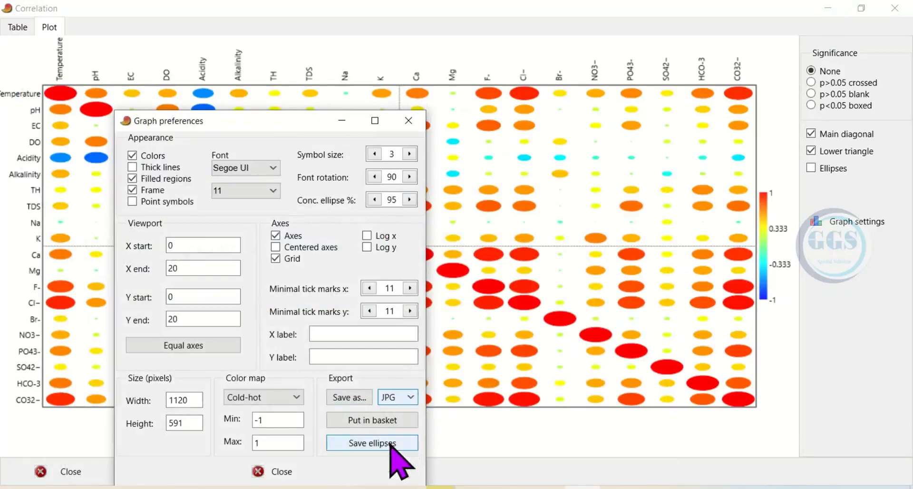
left_click(356, 398)
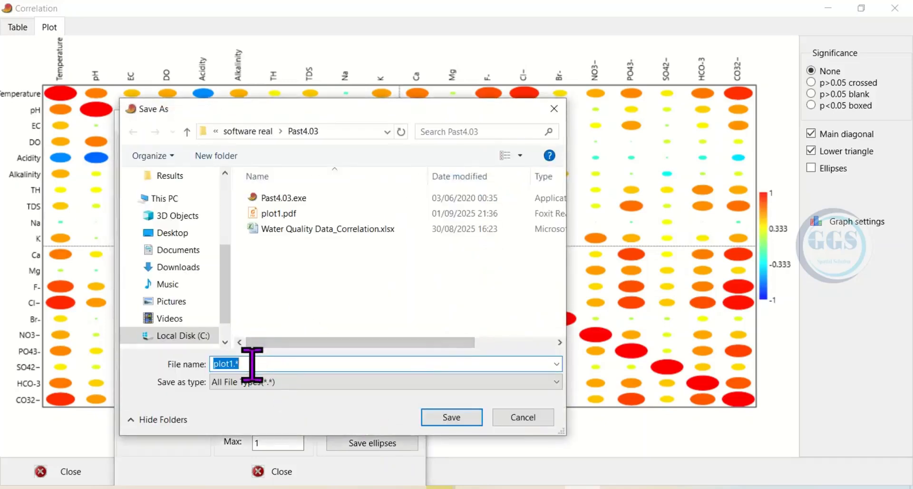
type("Pl0t2")
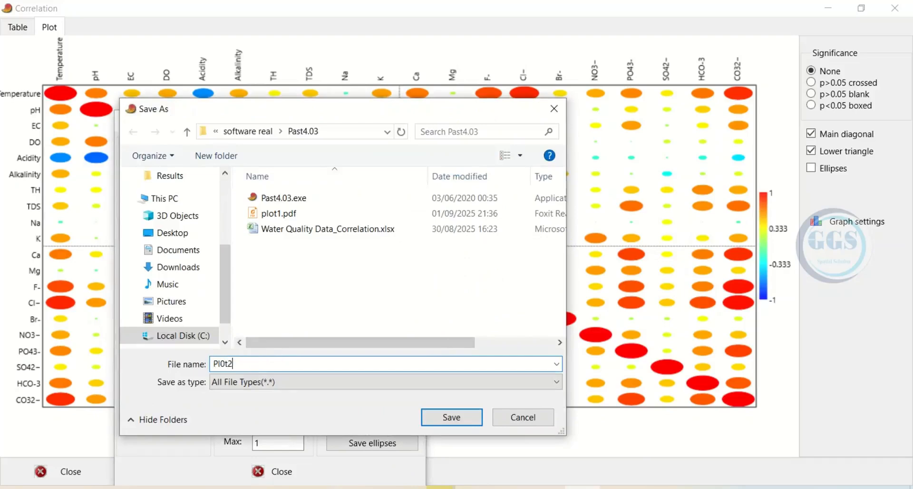
left_click(437, 422)
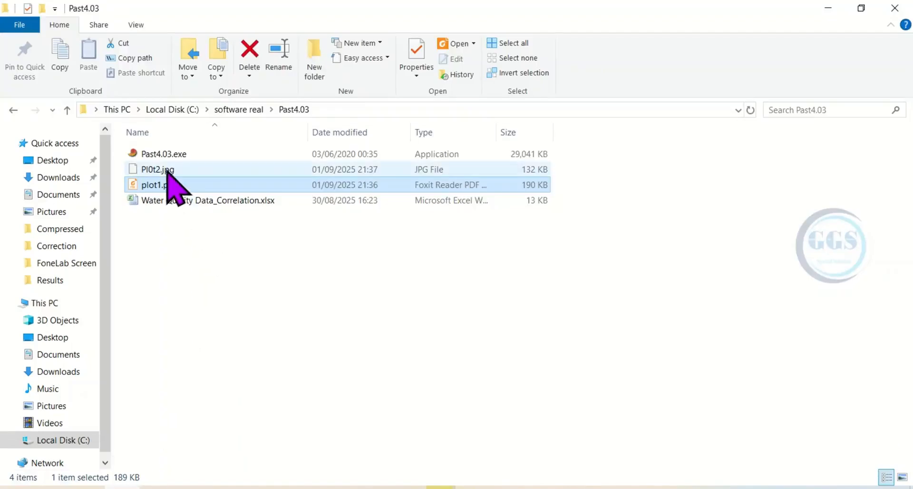
double_click(162, 169)
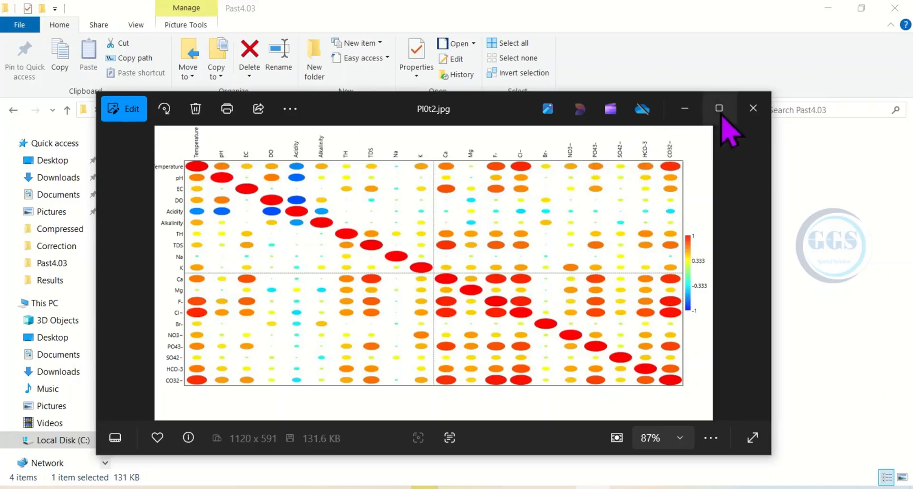
Examine the exported Pl0t2.jpg image enlarged to the full screen, and return to the graph preferences in PAST.
left_click(722, 117)
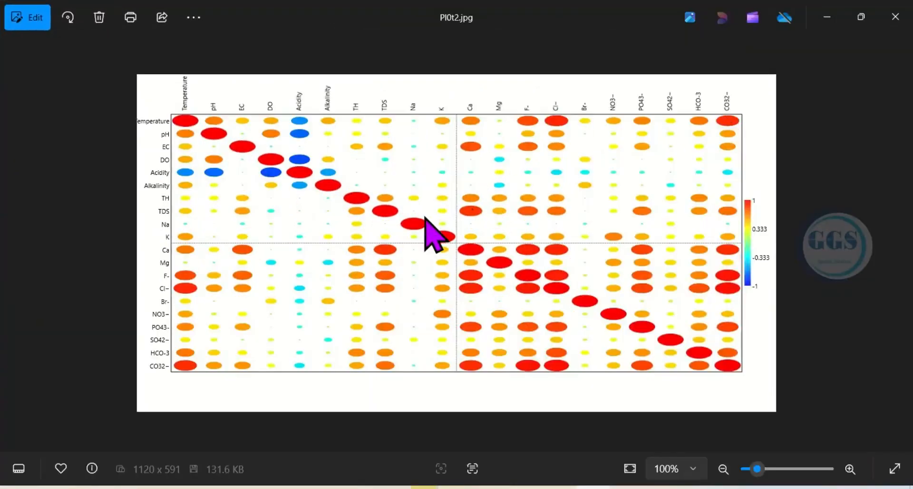
left_click(827, 18)
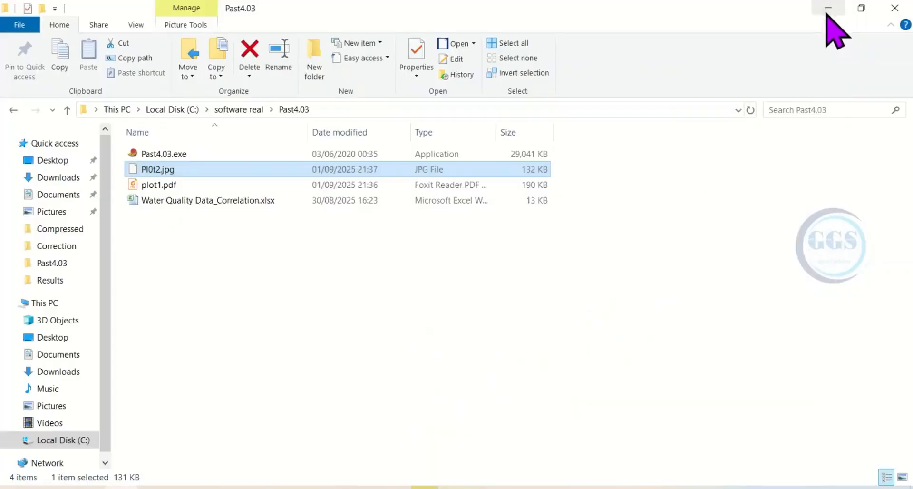
left_click(826, 14)
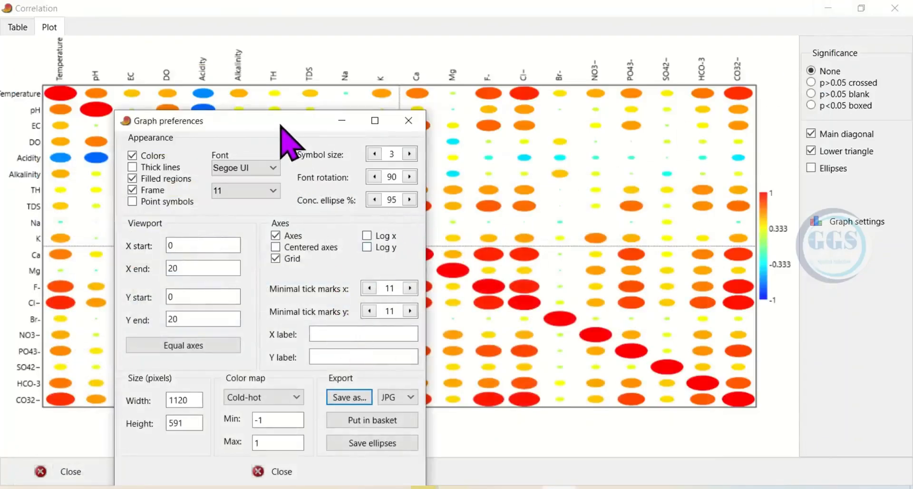
Close the graph preferences and switch the correlation results from the plot to the table of values.
left_click_drag(279, 124, 284, 93)
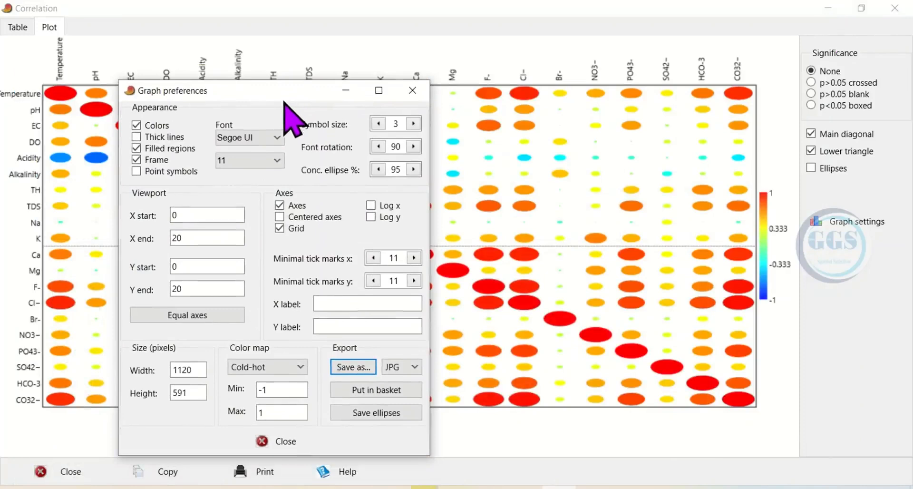
left_click(285, 442)
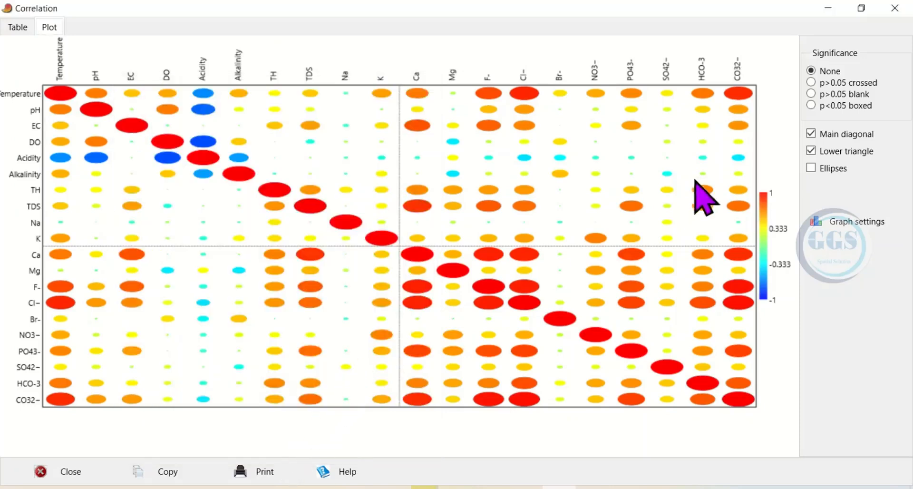
left_click(18, 27)
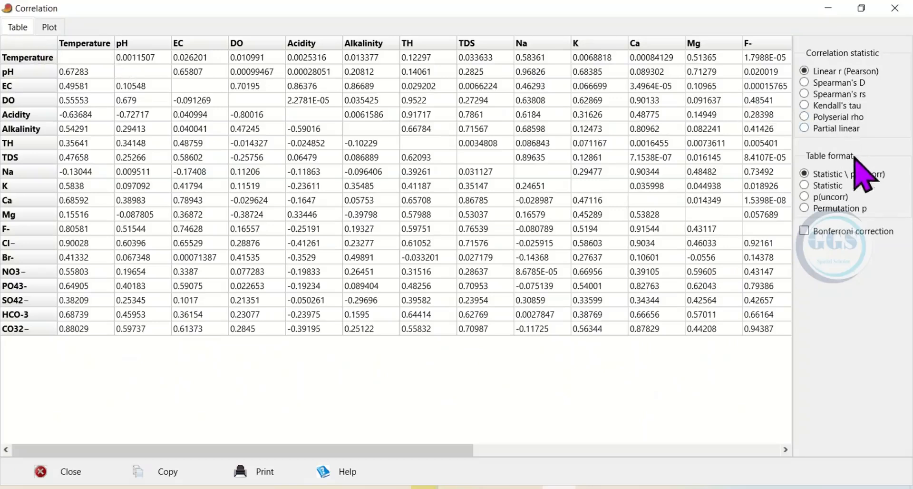